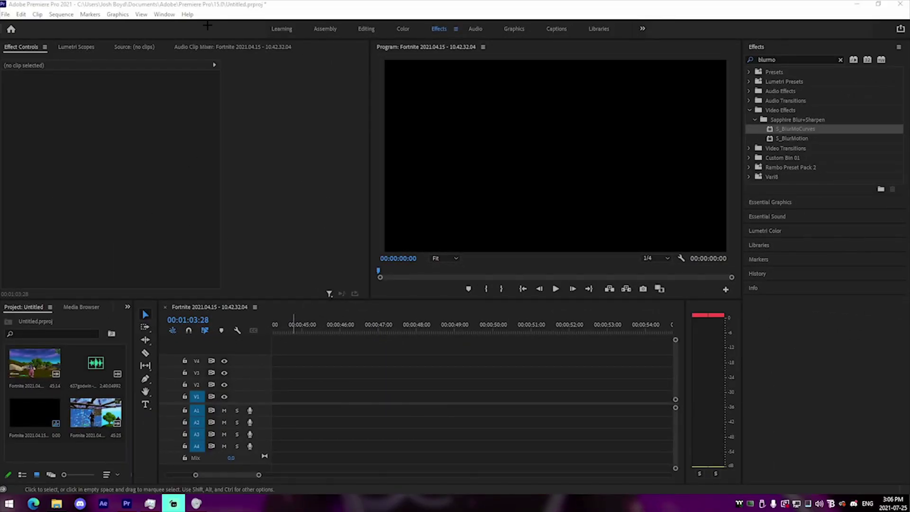
- Return the playhead to the start of the empty Fortnite sequence
left_click(352, 359)
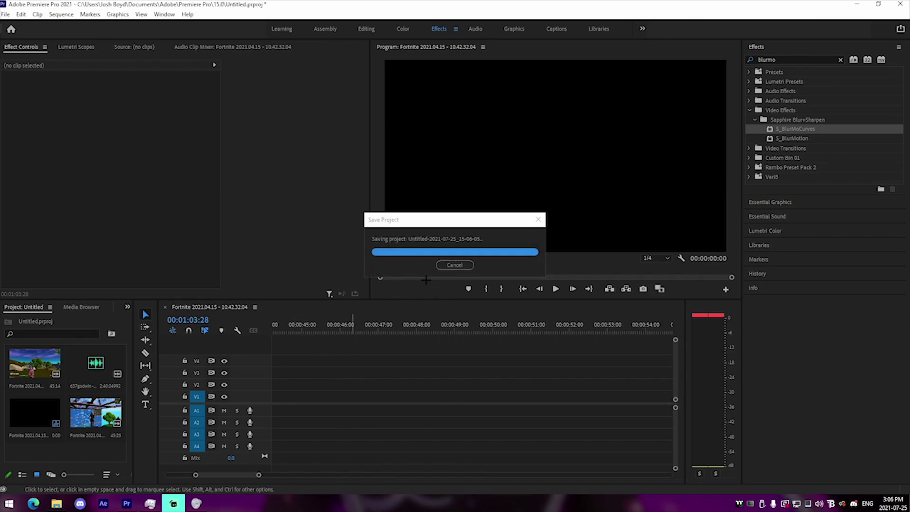
key("Home")
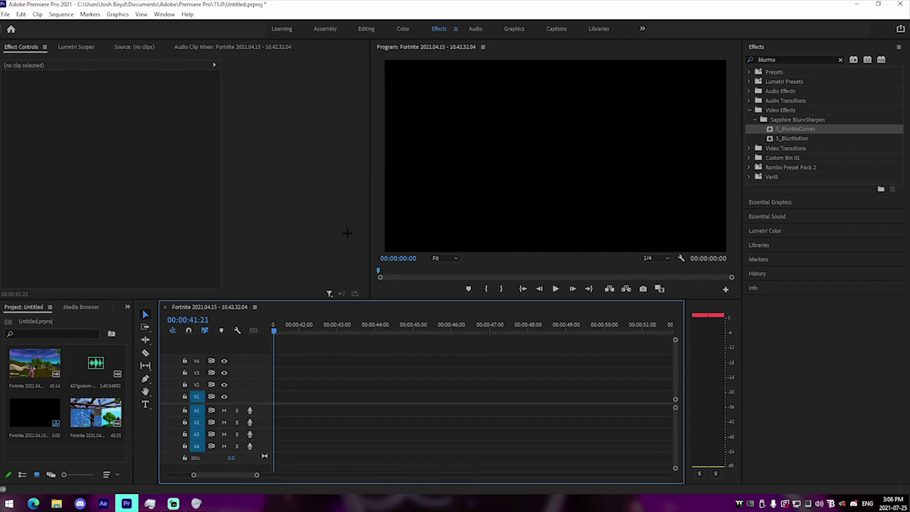
left_click_drag(289, 325, 334, 389)
left_click_drag(188, 474, 167, 476)
left_click(292, 326)
mouse_move(355, 475)
left_mouse_down()
mouse_move(394, 475)
mouse_move(345, 468)
left_mouse_up()
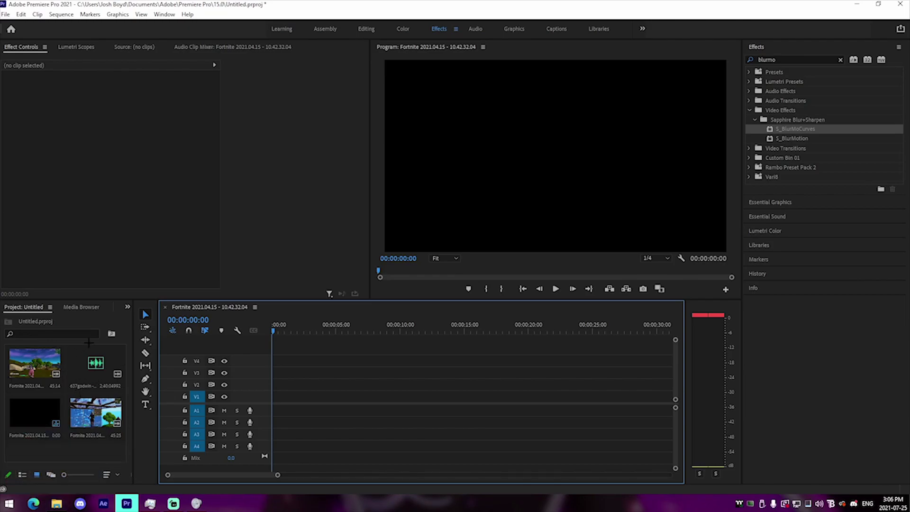
- Switch to File Explorer, open the Desktop folder and launch deemix
left_click(57, 504)
scroll(101, 325, "up", 2)
scroll(102, 327, "down", 1)
scroll(102, 327, "down", 3)
left_click(71, 262)
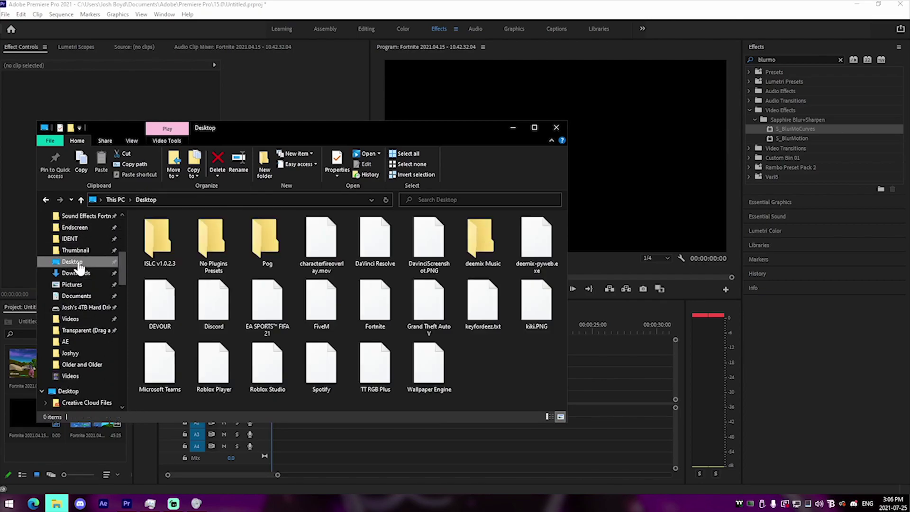
double_click(534, 218)
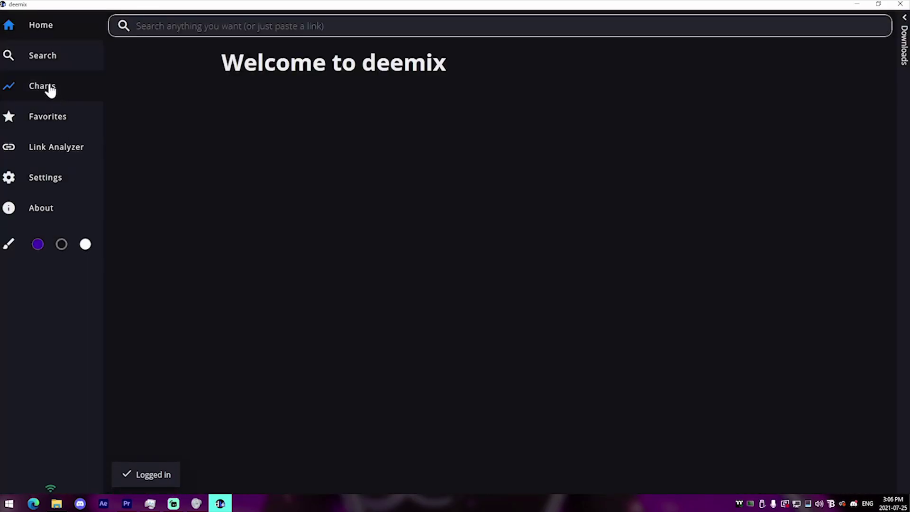
- Look through deemix's Search and Charts pages, then view the deemix Music folder and close its window
left_click(57, 66)
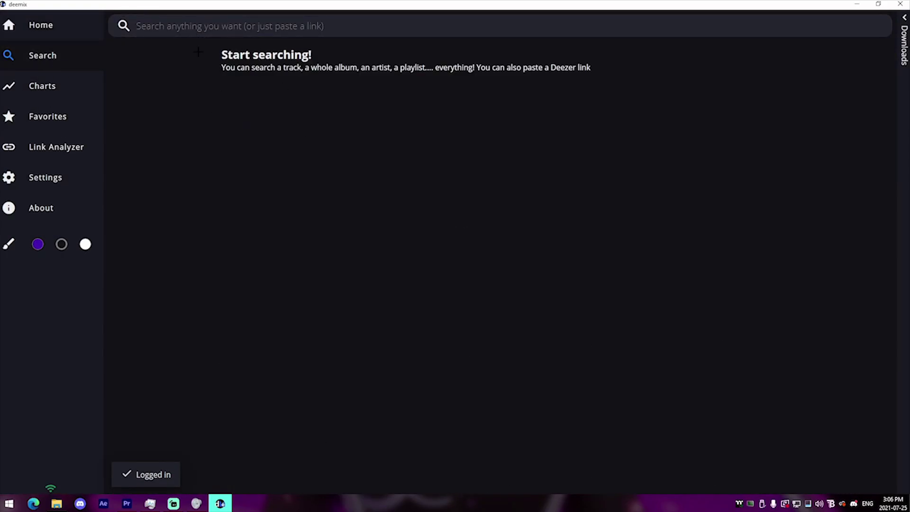
left_click(44, 92)
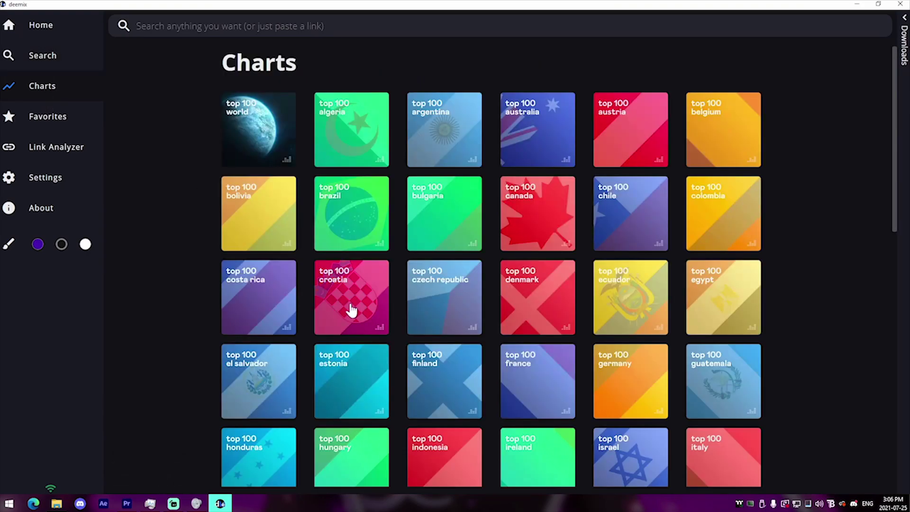
left_click(900, 4)
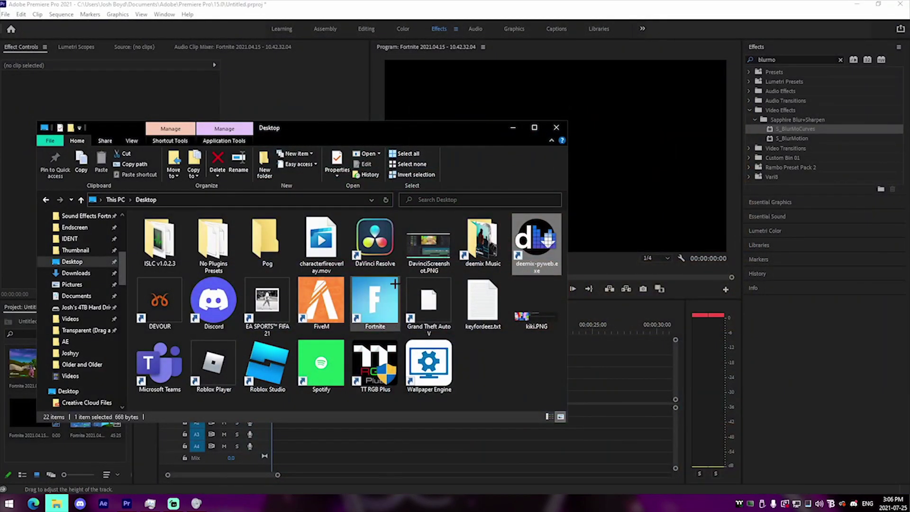
double_click(482, 242)
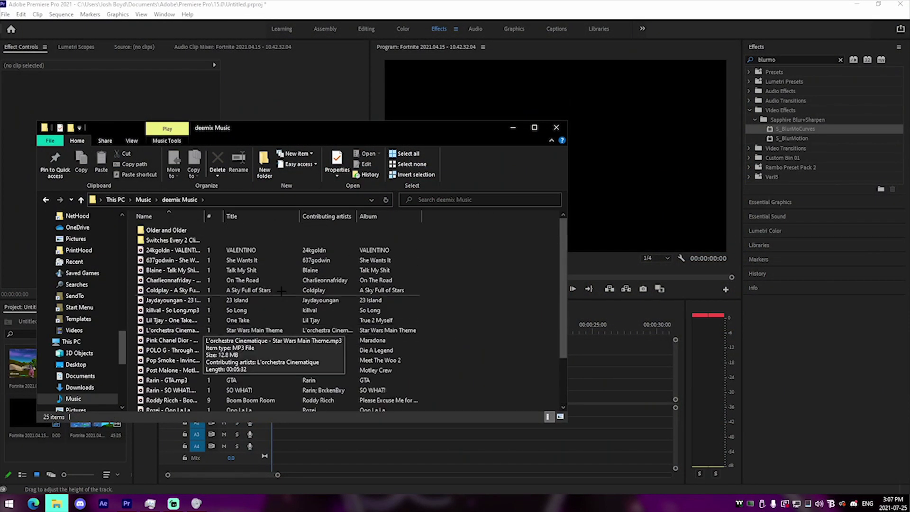
left_click(557, 127)
- Place the "She Wants It" song on A1 at the start of the sequence and trim off its opening part
mouse_move(113, 365)
left_mouse_down()
mouse_move(303, 413)
mouse_move(278, 413)
left_mouse_up()
left_click(280, 410)
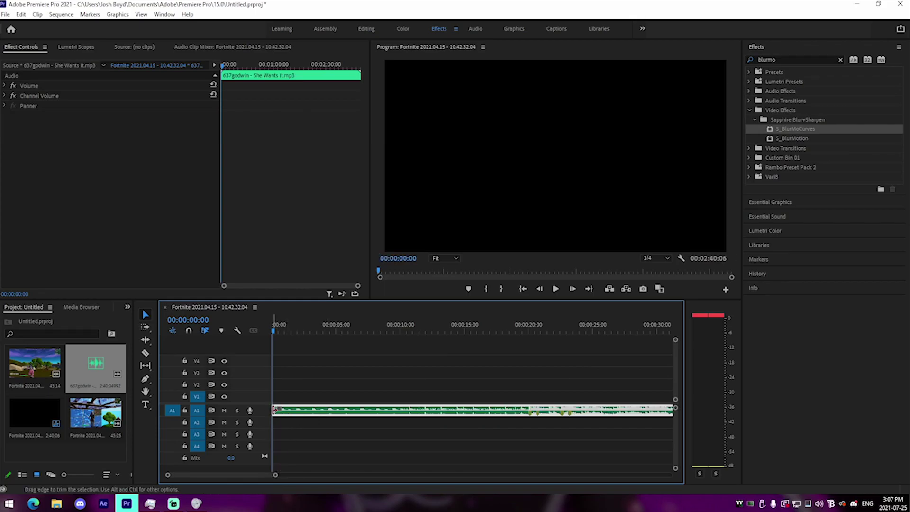
mouse_move(275, 410)
left_mouse_down()
mouse_move(477, 410)
mouse_move(287, 413)
left_mouse_up()
left_click(295, 425)
left_click_drag(276, 475, 228, 475)
- Play the trimmed song from the start and listen for the beat at its first marker
key("space")
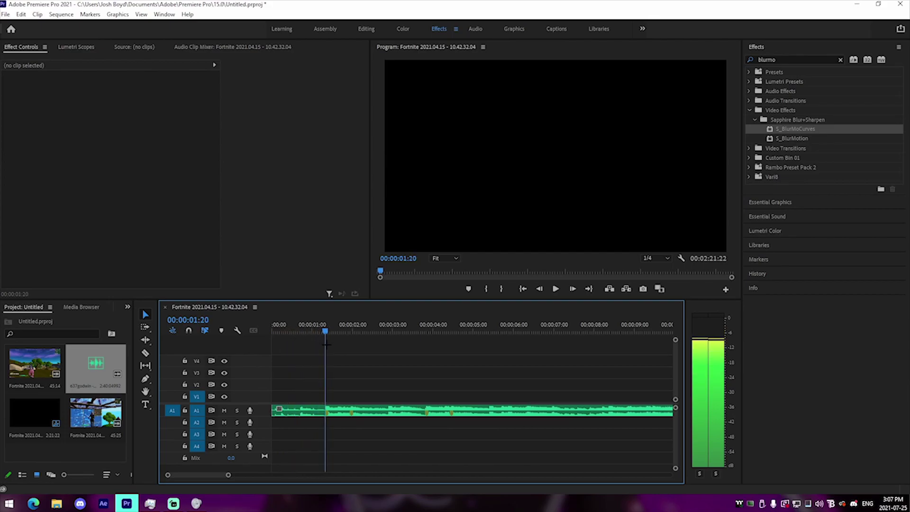
key("space")
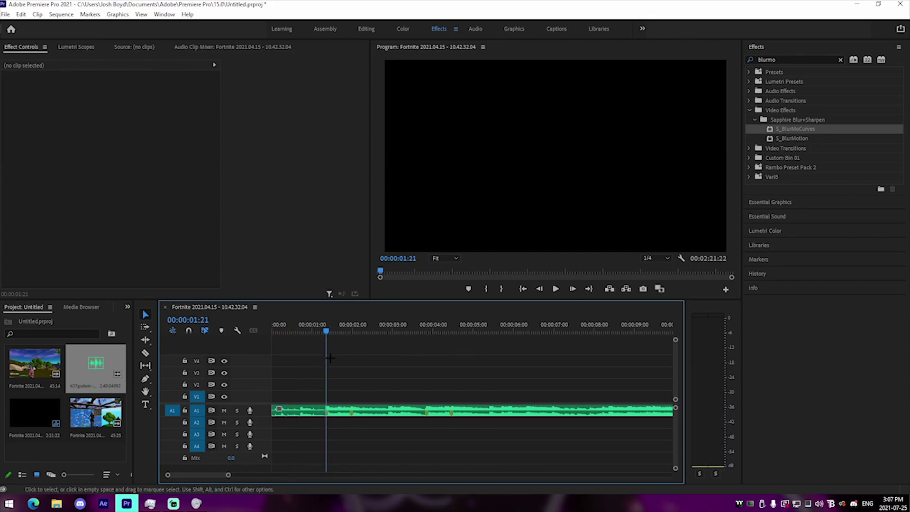
left_click(337, 411)
left_click(340, 424)
left_click(341, 412)
left_click(353, 424)
key("space")
- Replay the song between its first and second markers to check the beat timing
left_click(324, 331)
key("space")
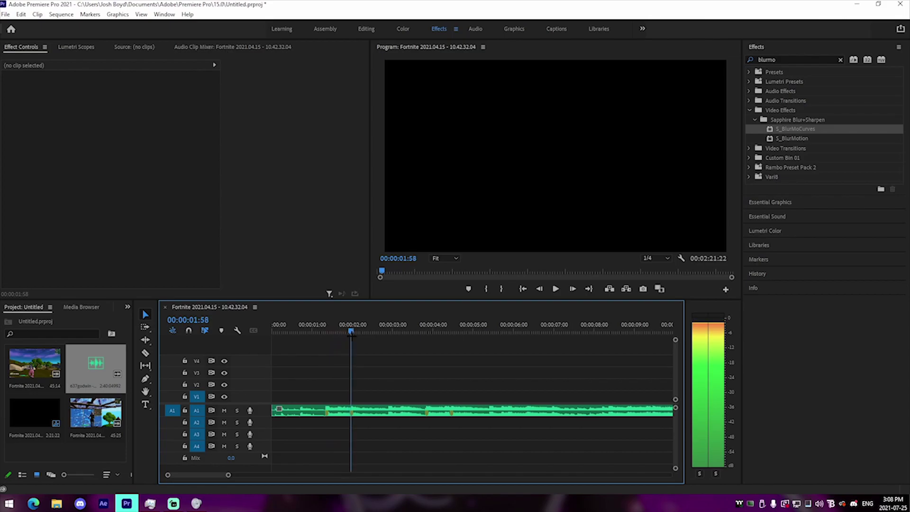
key("space")
left_click(319, 332)
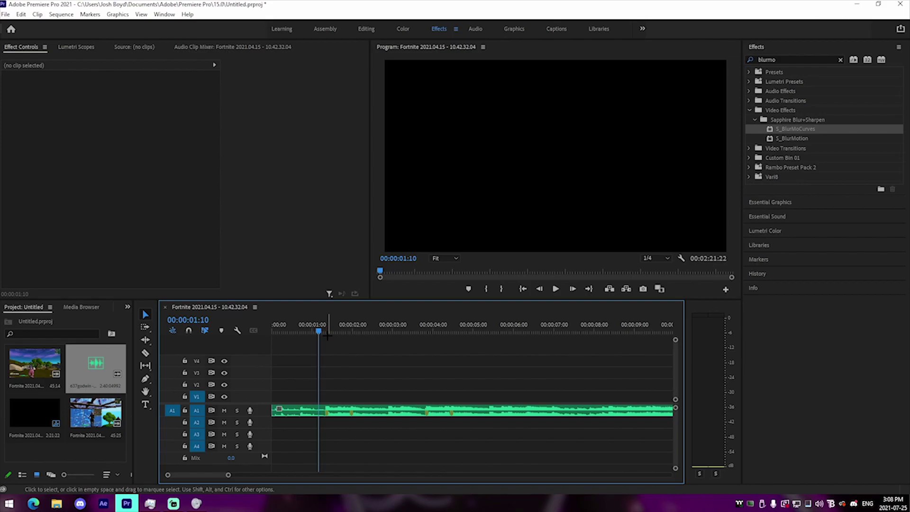
key("space")
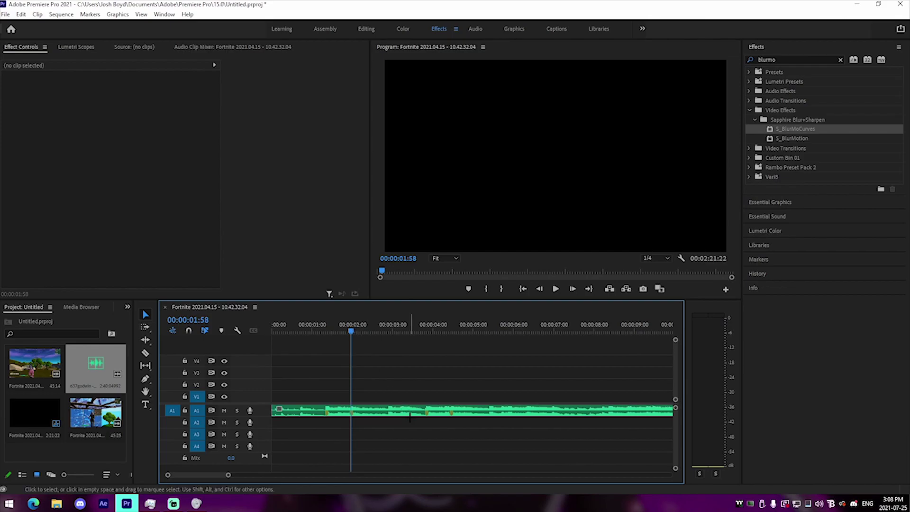
- Play the song past its third and fourth markers to hear the remaining beats
key("space")
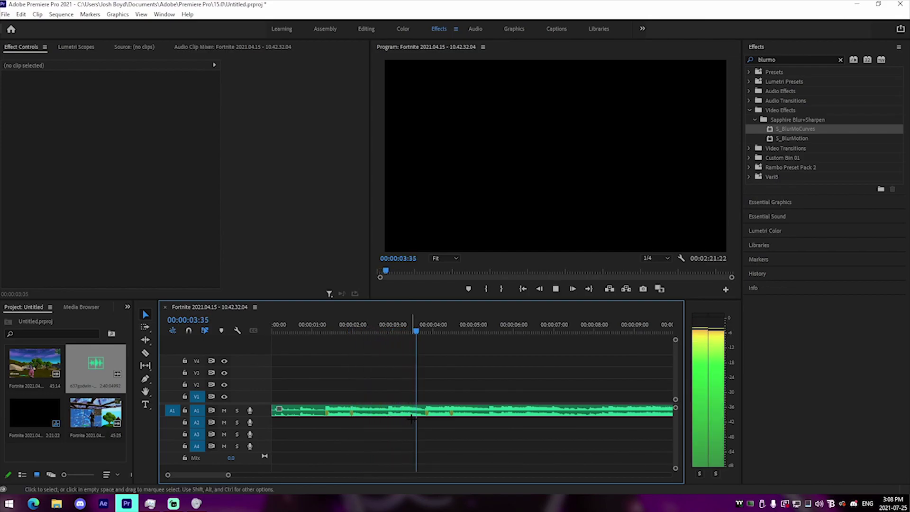
key("space")
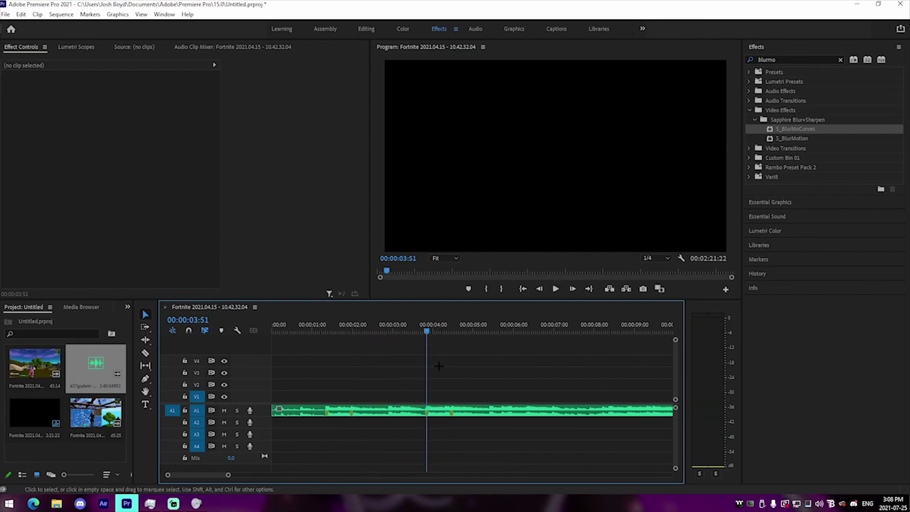
key("space")
key("space")
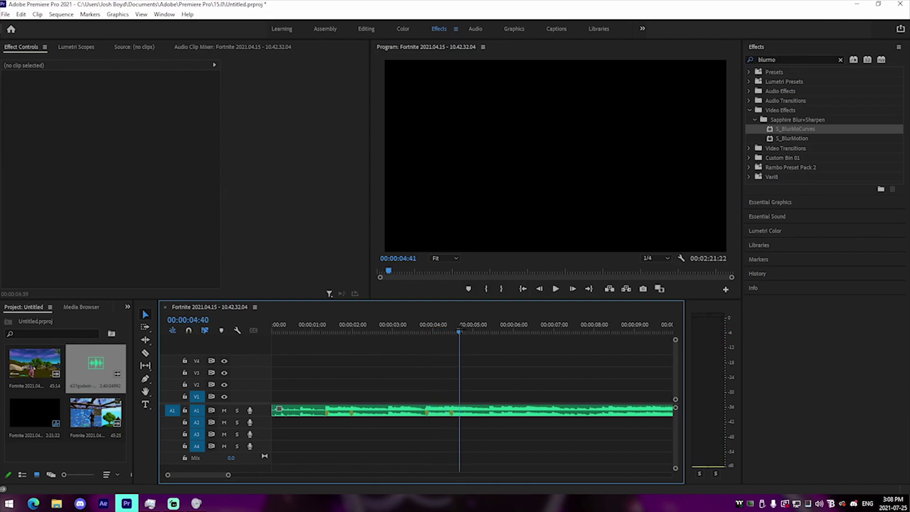
- Split the song at 00:00:05:14 with the Razor tool and delete everything after the cut
left_click(482, 331)
key("c")
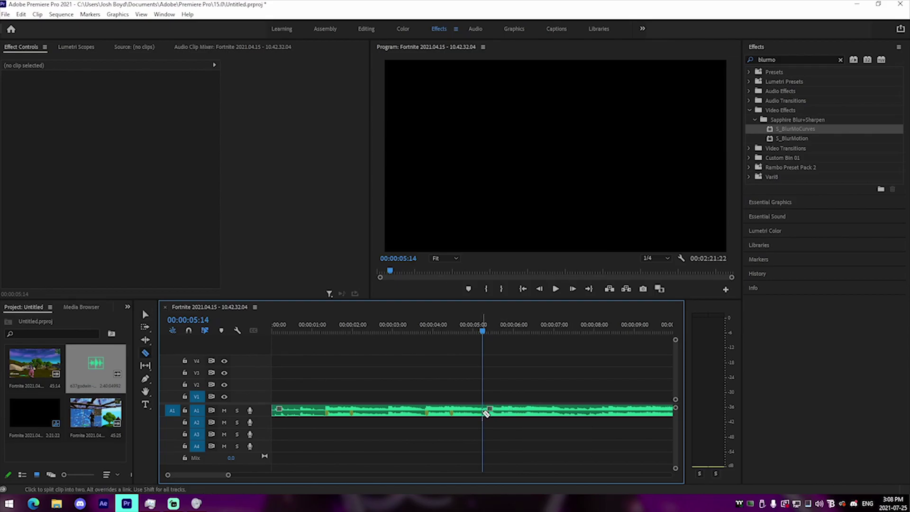
left_click(515, 408)
key("v")
left_click(515, 409)
key("Delete")
- Add the first Fortnite gameplay clip to V1 and A1 beyond the song's end and move the song to A3
left_click(294, 331)
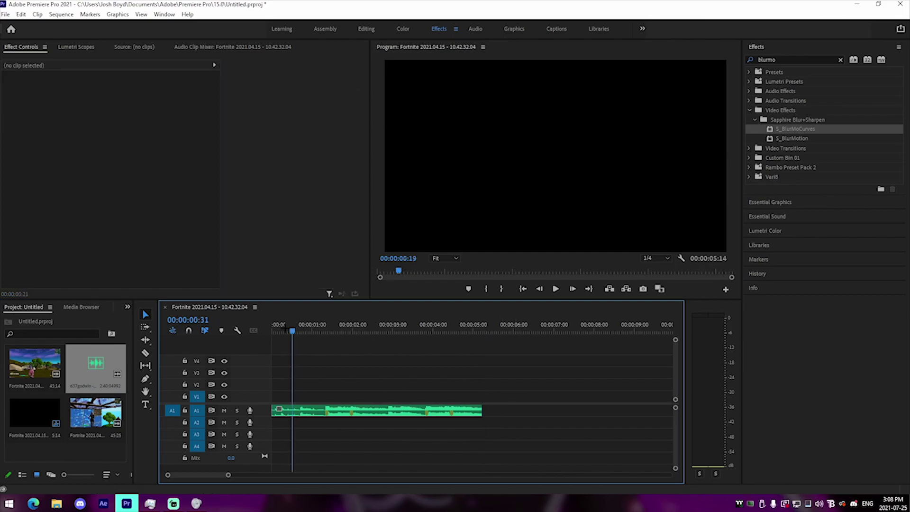
left_click(355, 330)
left_click(326, 330)
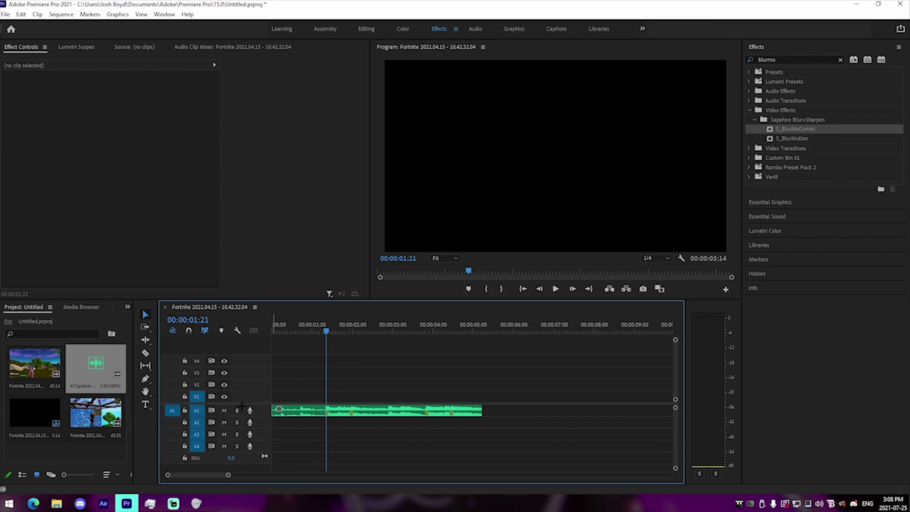
left_click_drag(33, 362, 553, 396)
left_click_drag(303, 412, 309, 440)
left_click(309, 449)
- Trim away most of the gameplay clip's beginning and move the remaining footage near the sequence start
left_click_drag(284, 332, 262, 333)
key("space")
key("space")
mouse_move(228, 475)
left_mouse_down()
mouse_move(215, 472)
mouse_move(246, 473)
left_mouse_up()
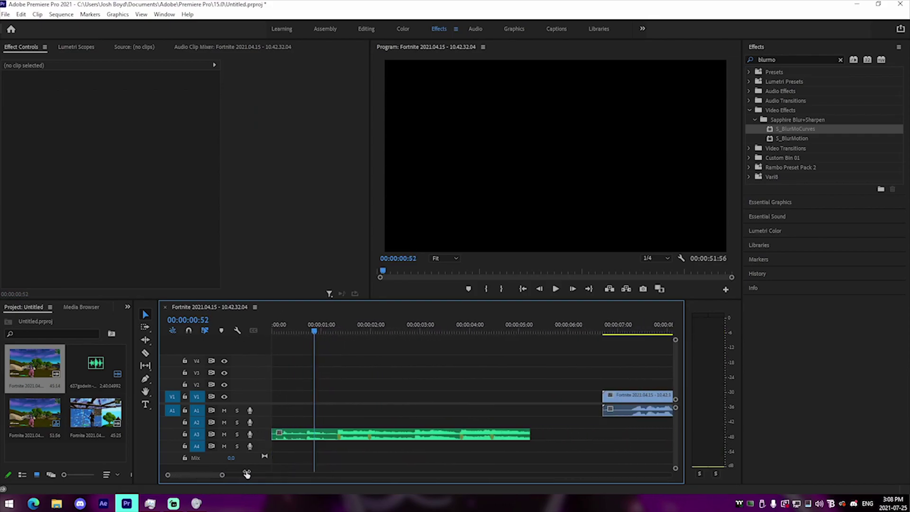
left_click_drag(640, 395, 328, 393)
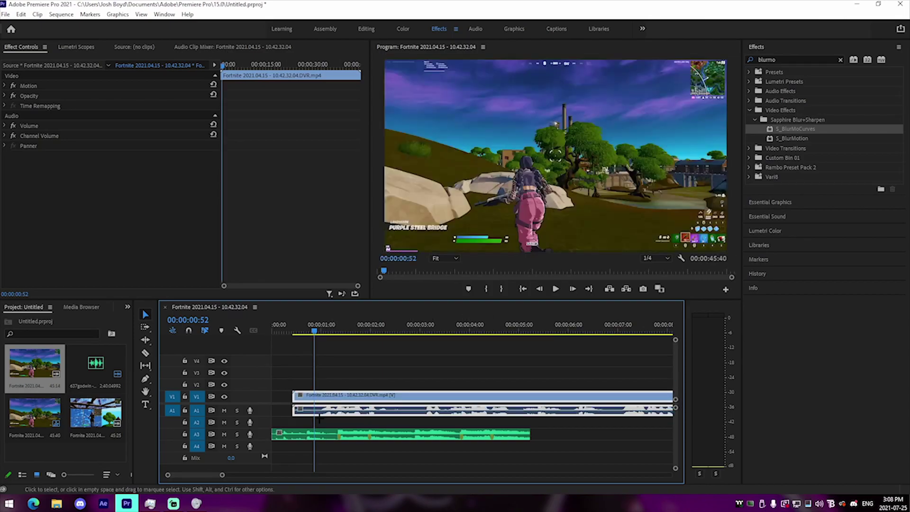
left_click_drag(223, 476, 266, 475)
left_click_drag(276, 395, 568, 395)
left_click_drag(626, 398, 286, 397)
- Shift the gameplay clip so its marker lines up with the song's first beat marker at 00:00:01:21
left_click_drag(266, 474, 193, 474)
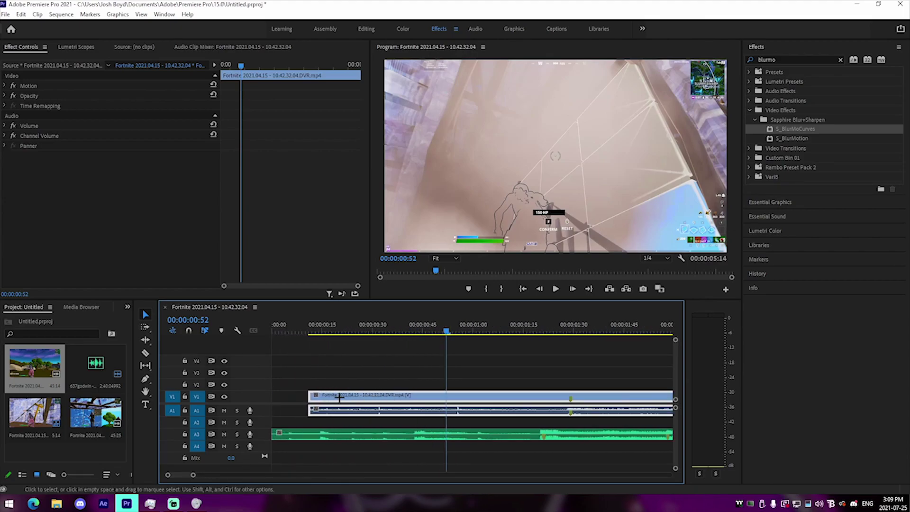
left_click_drag(347, 396, 521, 398)
left_click(544, 330)
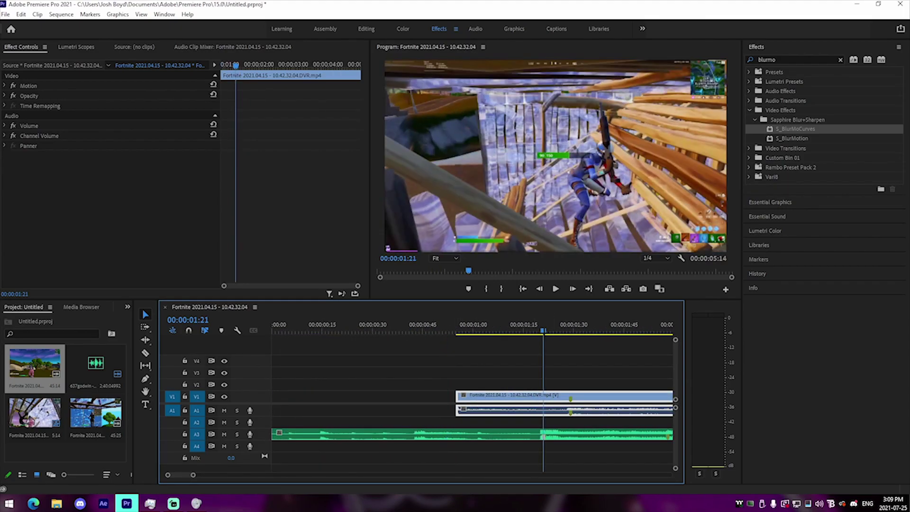
mouse_move(599, 400)
left_mouse_down()
mouse_move(562, 399)
mouse_move(584, 398)
left_mouse_up()
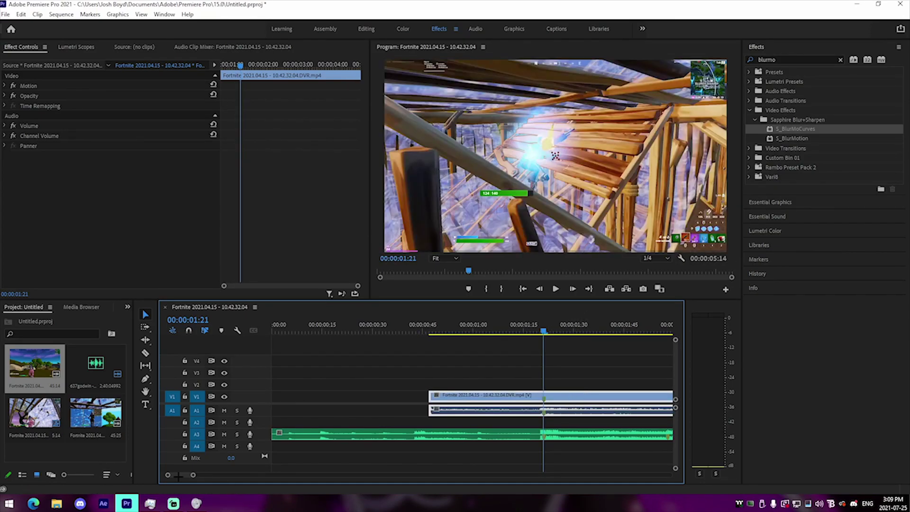
- Extend the gameplay clip's beginning to the sequence start and return the playhead to 00:00:00:00
left_click_drag(193, 475, 203, 474)
left_click_drag(363, 411, 275, 411)
left_click(291, 374)
left_click_drag(294, 329, 249, 335)
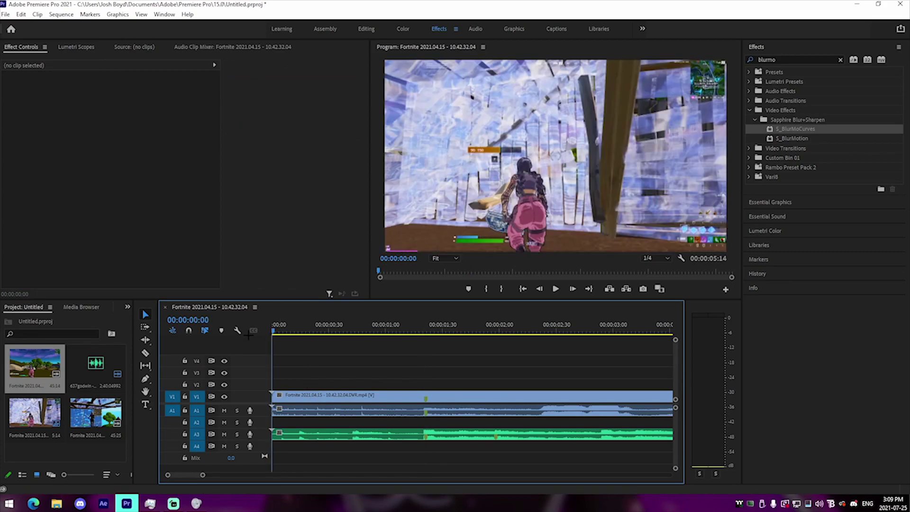
- Split the gameplay clip at the song's second beat marker, 00:00:01:58, and delete the footage after the cut
left_click(495, 328)
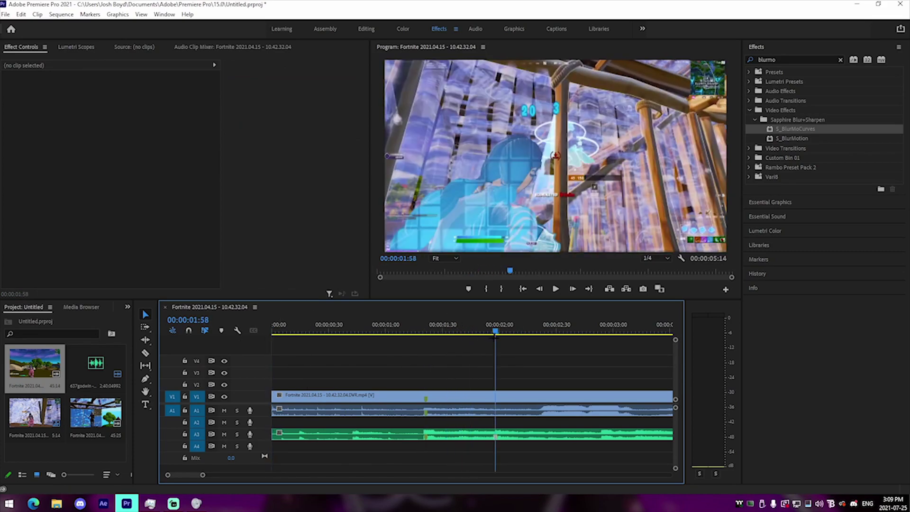
left_click(506, 396)
key("c")
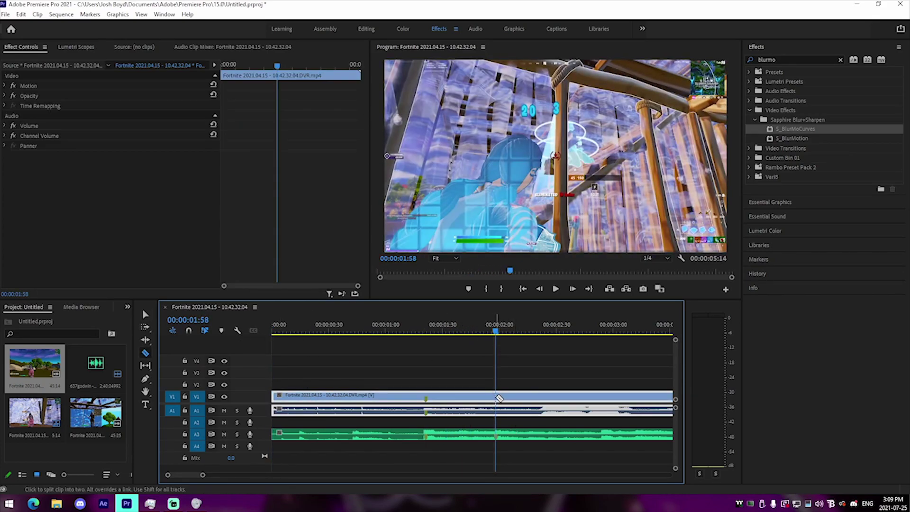
left_click(499, 397)
key("v")
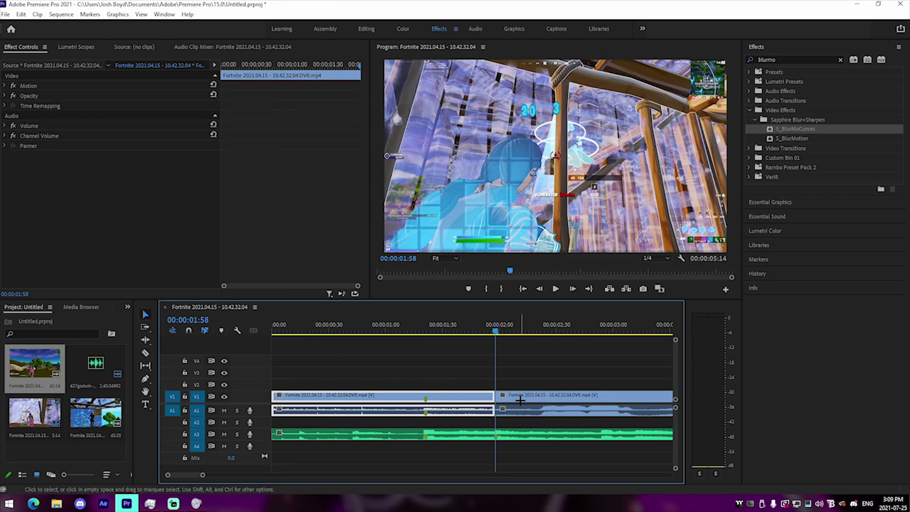
left_click(520, 398)
key("Delete")
- Play the edited gameplay clip with the song to check how it matches the beats
left_click_drag(400, 331, 312, 332)
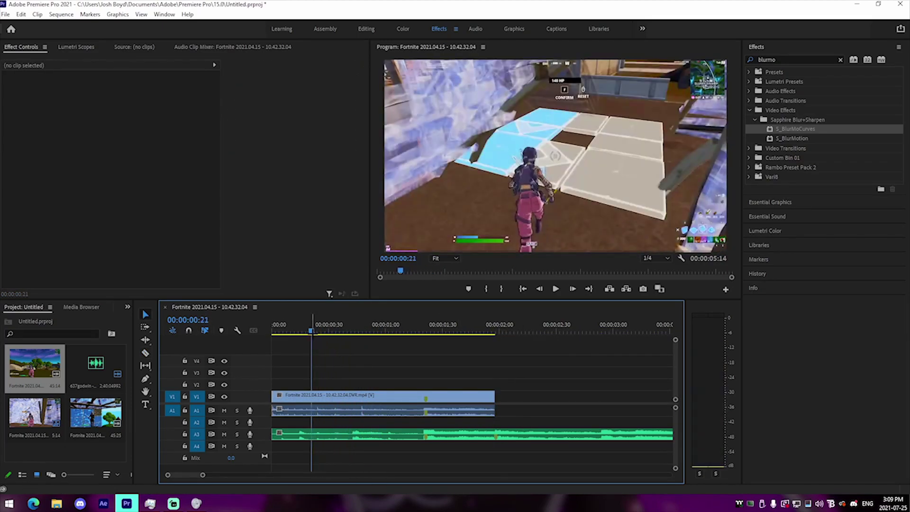
key("space")
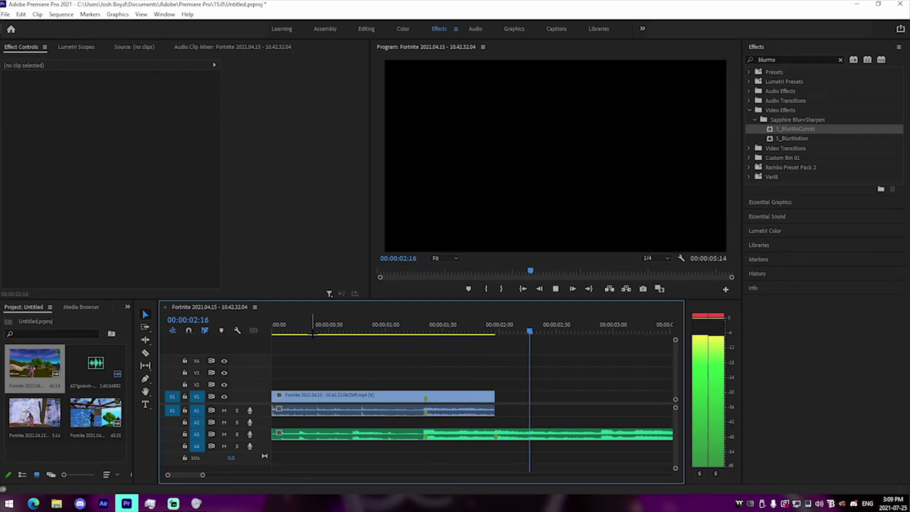
key("space")
left_click_drag(206, 474, 219, 476)
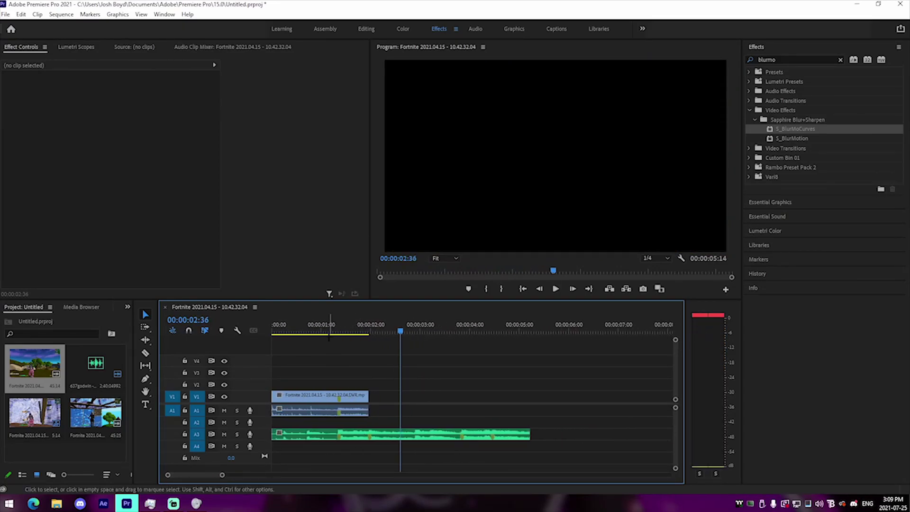
- Search the effects for "twix" and apply Twixtor Pro to the gameplay clip, with the playhead at the beat marker at 00:00:01:21
left_click(338, 330)
left_click_drag(222, 475, 198, 475)
left_click(497, 396)
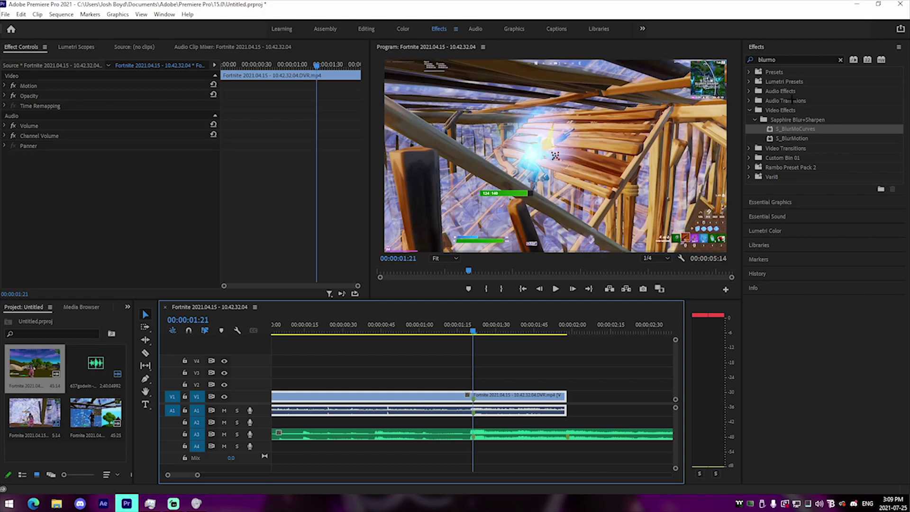
double_click(766, 60)
type("t")
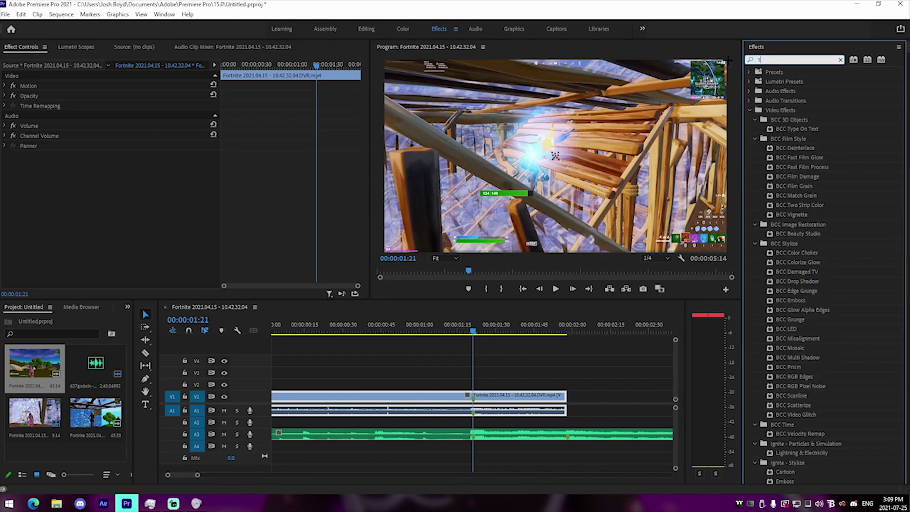
type("ywix")
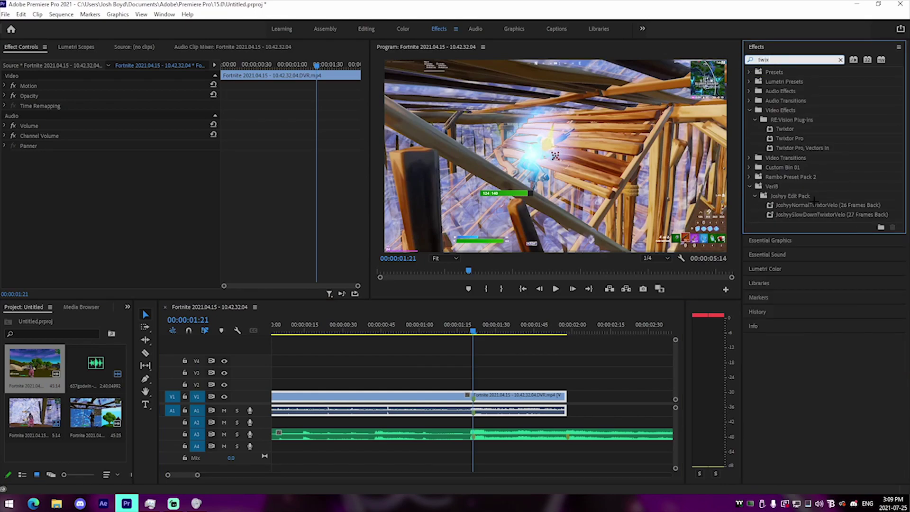
left_click_drag(495, 377, 484, 397)
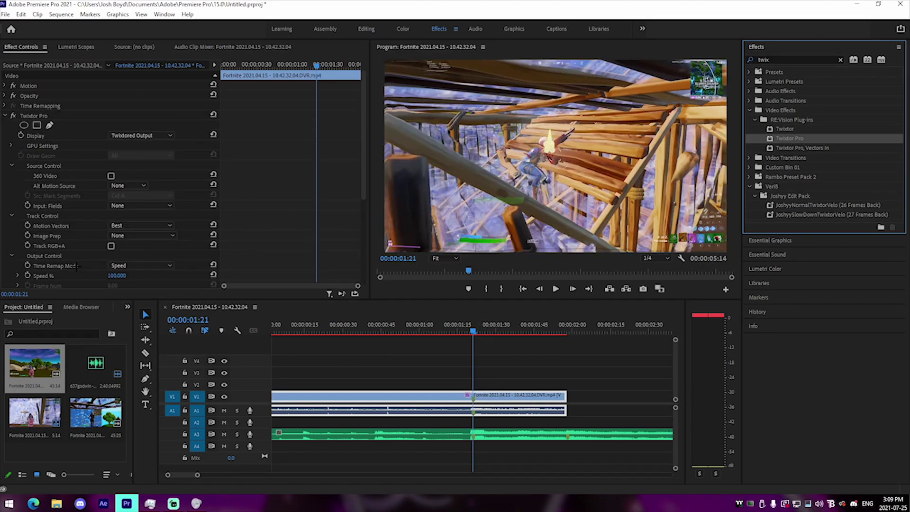
- Start keyframing Twixtor Pro's Speed % at 00:00:01:21 with a value of 350
left_click(43, 275)
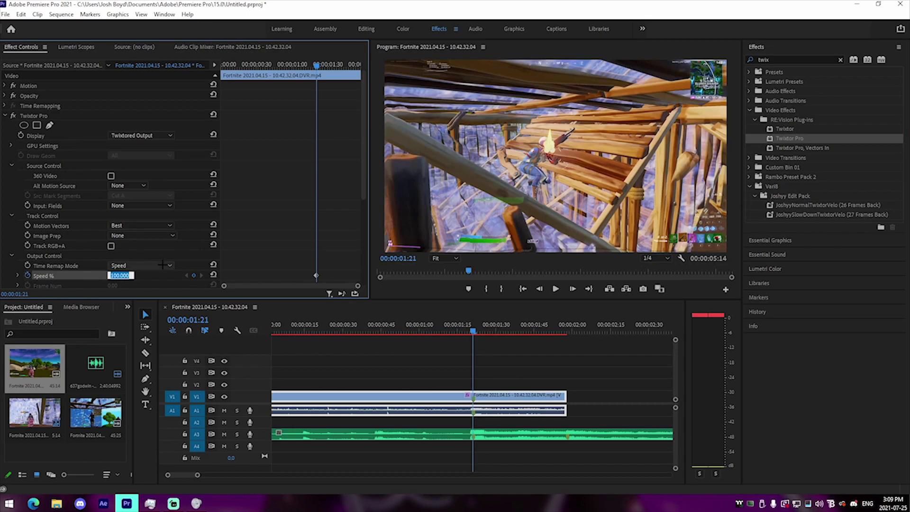
key("Return")
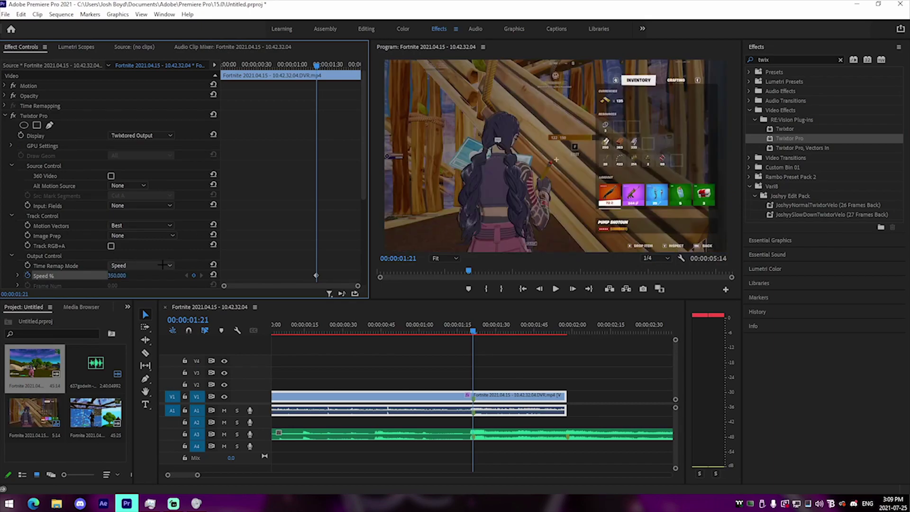
left_click(473, 370)
left_click(503, 395)
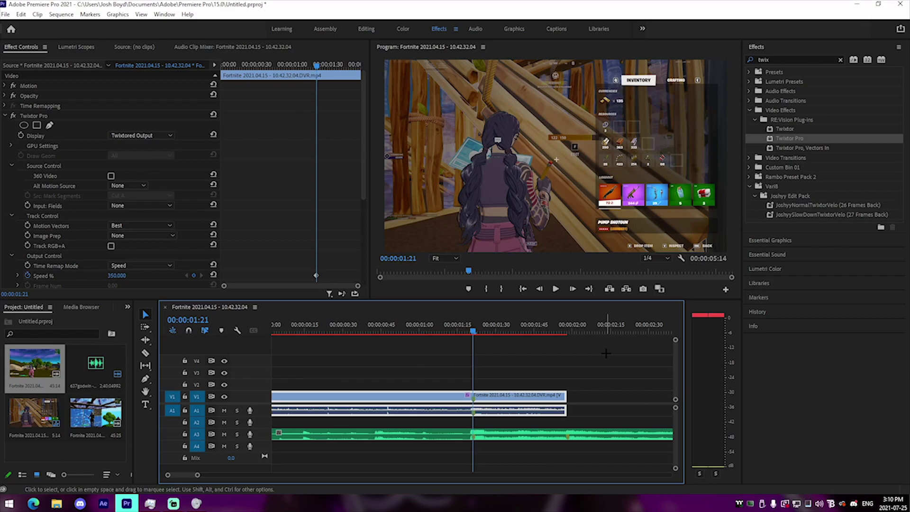
- Add a Twixtor Pro Speed % keyframe of 100 on the gameplay clip at 00:00:01:15, six frames before the beat marker
key("Left")
key("Left")
key("Left")
key("Left")
key("Left")
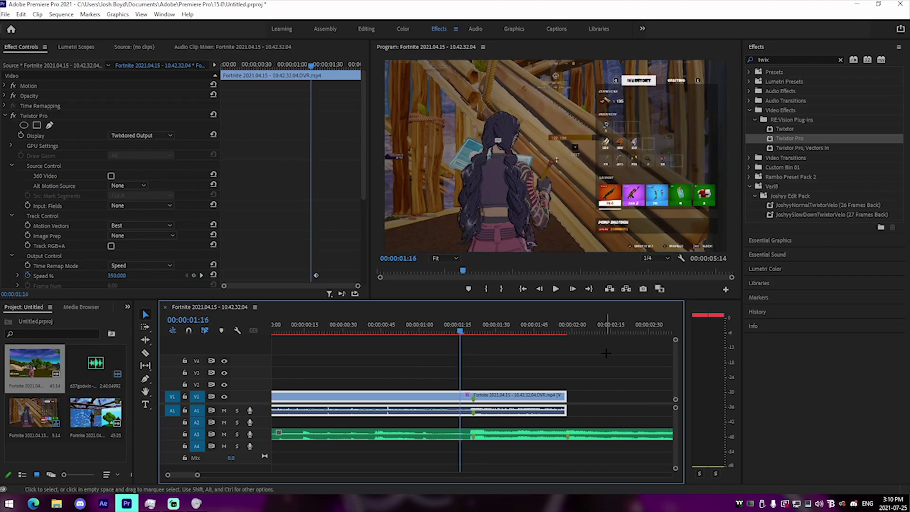
left_click(119, 275)
type("100")
key("Return")
left_click(514, 363)
key("Left")
left_click(476, 393)
left_click(118, 276)
type("100")
key("Return")
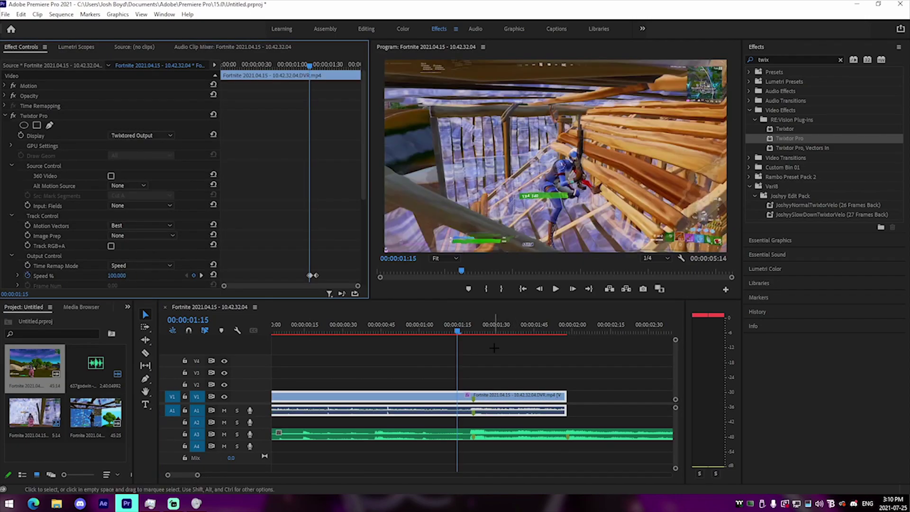
- Add a Twixtor Pro Speed % keyframe of 50 at 00:00:01:23, two frames after the beat marker
left_click(494, 347)
left_click(473, 331)
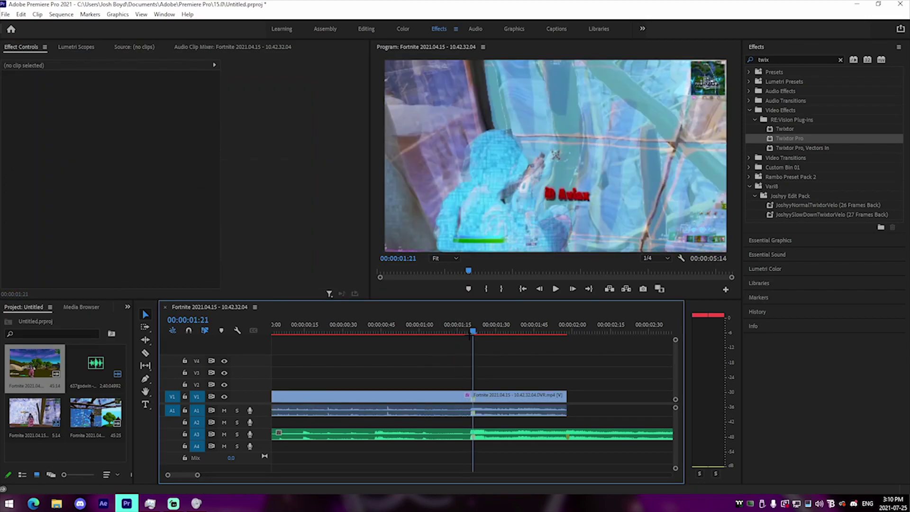
left_click(494, 400)
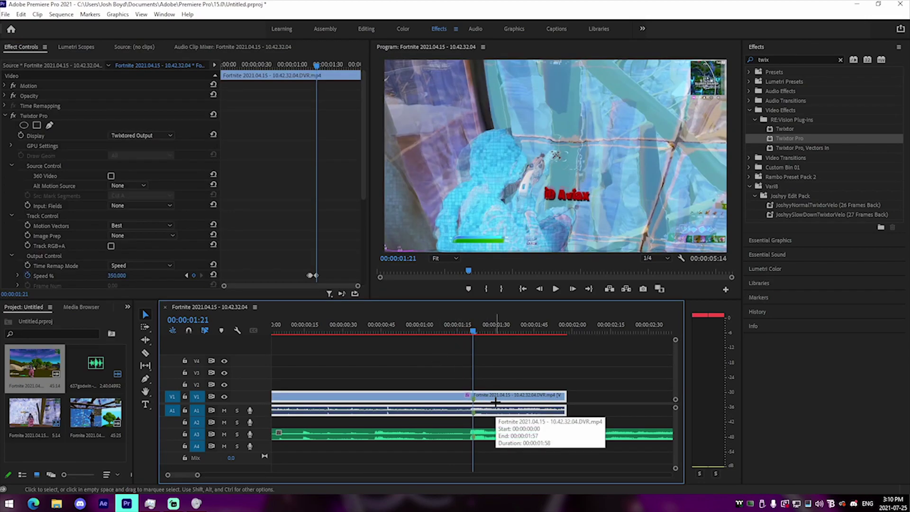
key("Right")
key("Right")
left_click(120, 276)
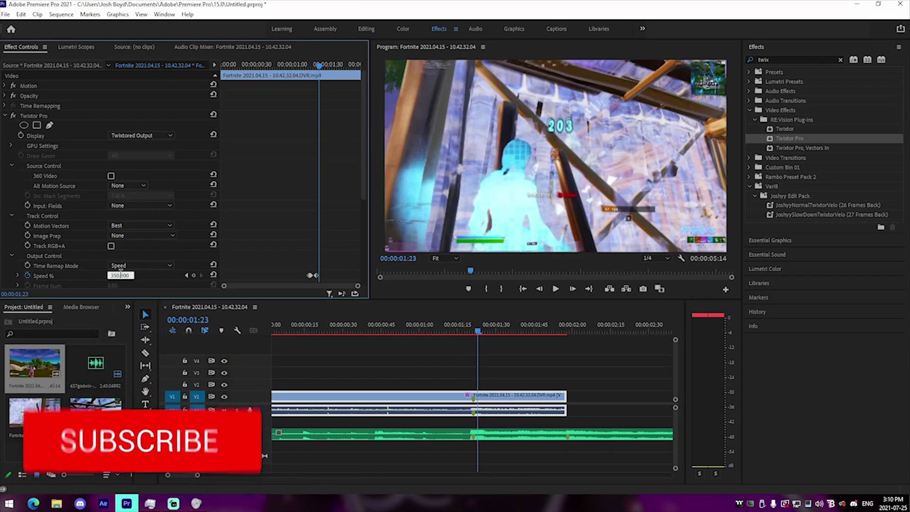
type("50")
key("Return")
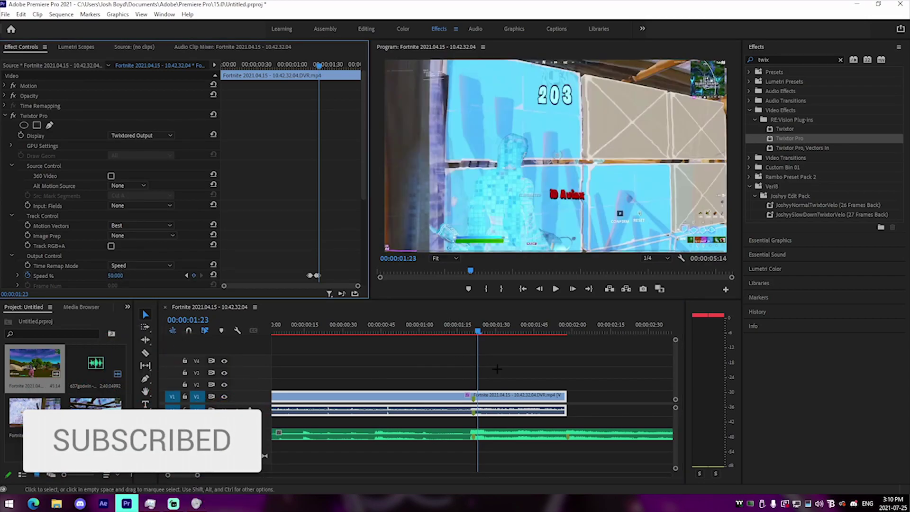
- Play the sequence from before the beat marker to check the gameplay clip's speed changes against the song
left_click(485, 371)
left_click_drag(437, 329, 386, 331)
key("space")
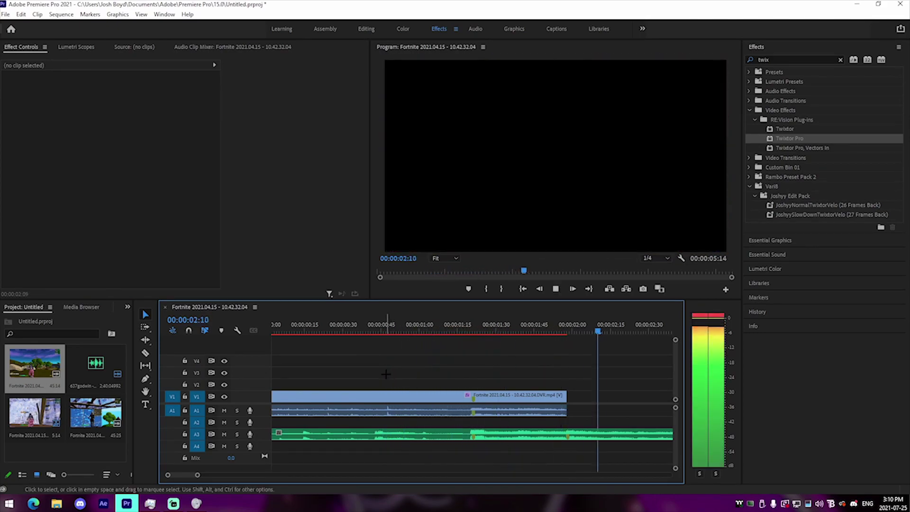